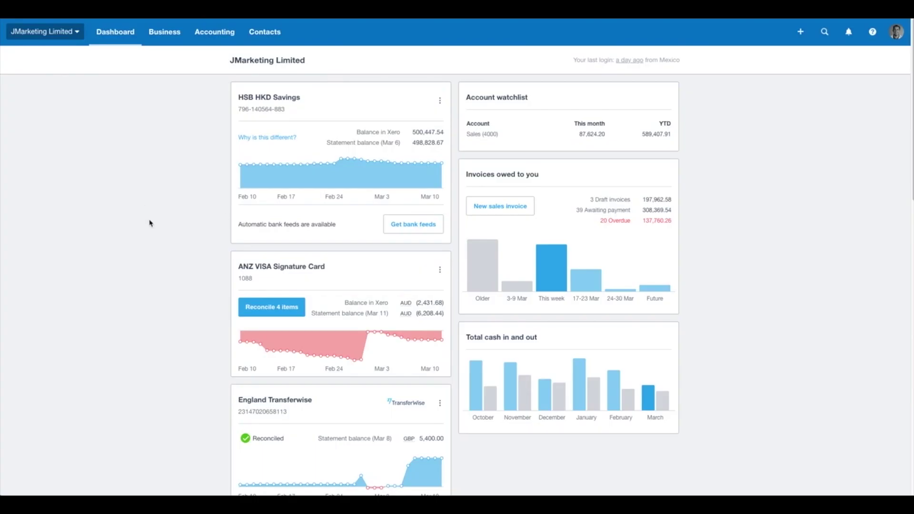
pyautogui.scroll(-2, 139, 236)
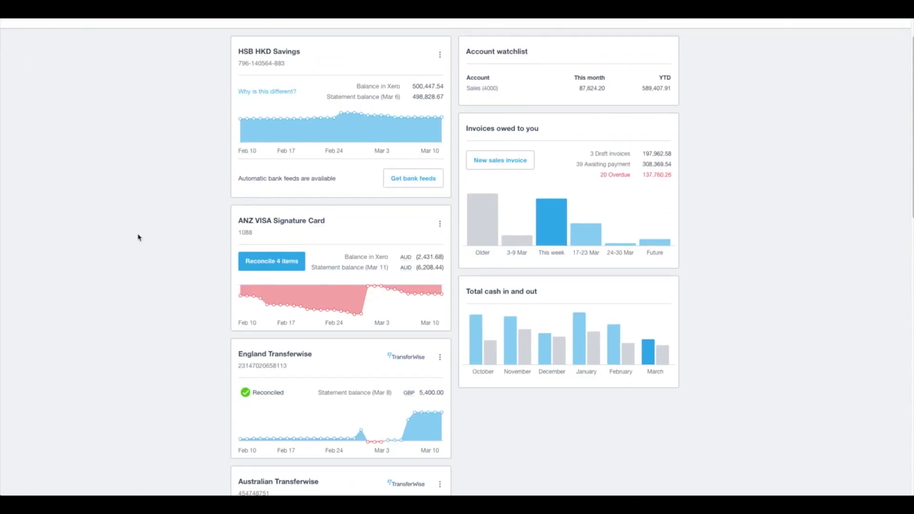
pyautogui.scroll(-3, 138, 238)
pyautogui.scroll(-1, 139, 238)
pyautogui.scroll(-1, 138, 238)
pyautogui.scroll(-1, 139, 238)
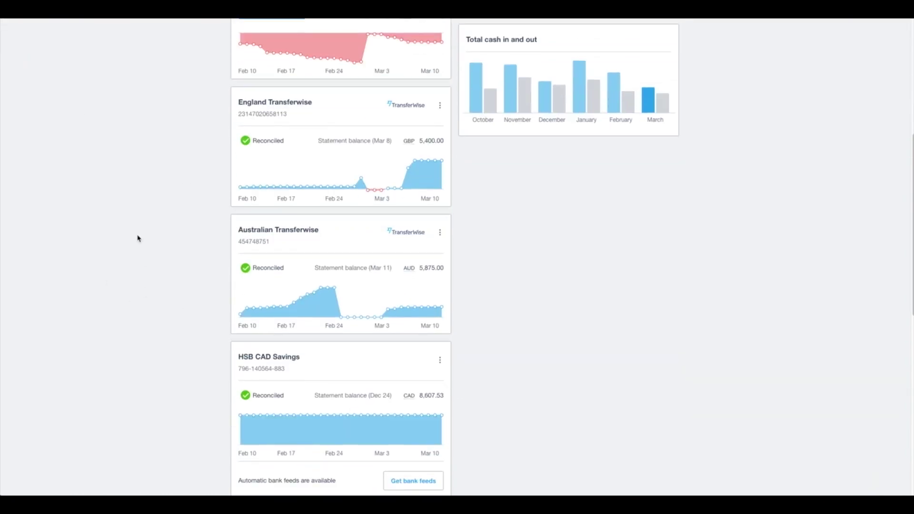
pyautogui.scroll(-1, 139, 238)
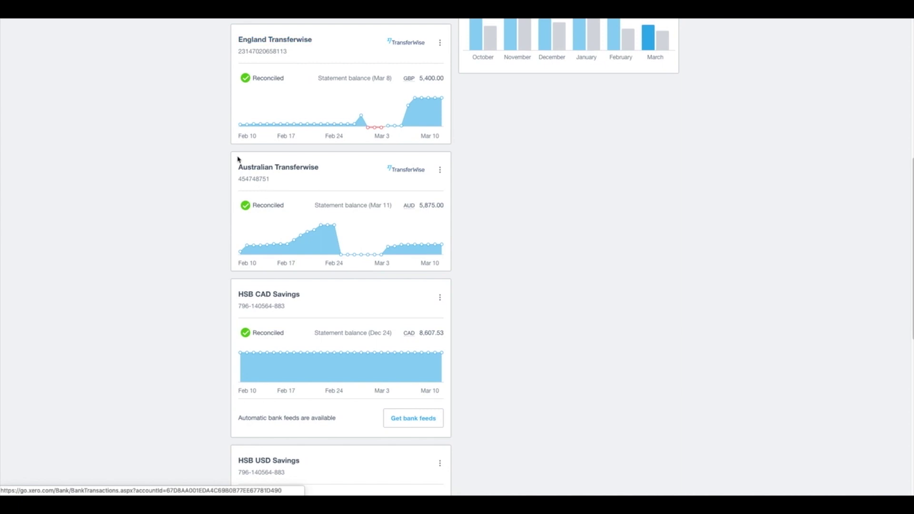
pyautogui.scroll(-2, 251, 172)
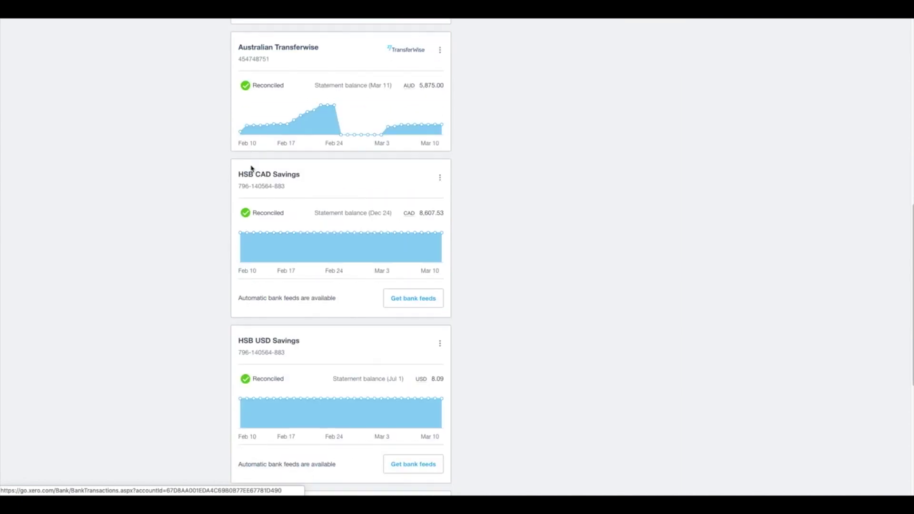
pyautogui.scroll(-3, 249, 170)
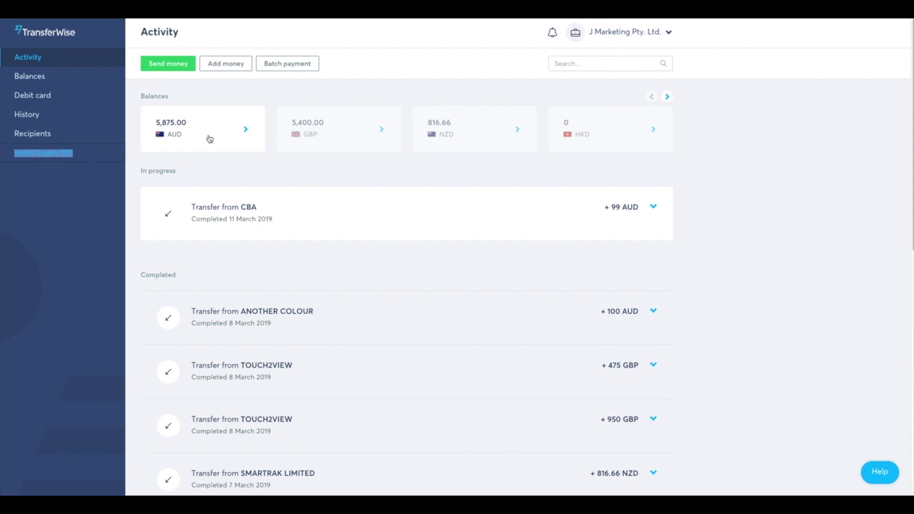
# Step: Clear the stray text highlight on the TransferWise page
pyautogui.click(145, 168)
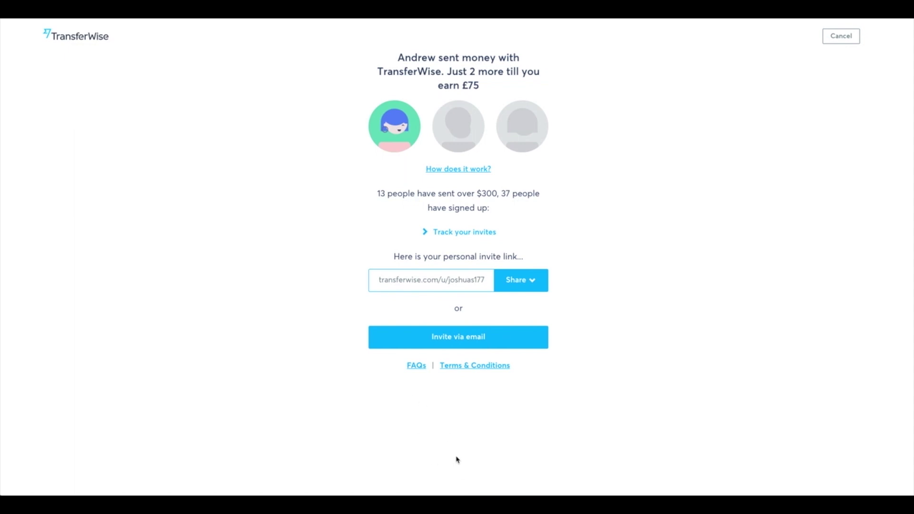
# Step: Highlight the £75 reward, the $300 sent figure and the personal invite link in turn
pyautogui.doubleClick(465, 85)
pyautogui.click(534, 102)
pyautogui.moveTo(477, 194); pyautogui.dragTo(494, 194)
pyautogui.click(621, 315)
pyautogui.moveTo(380, 281); pyautogui.dragTo(492, 283)
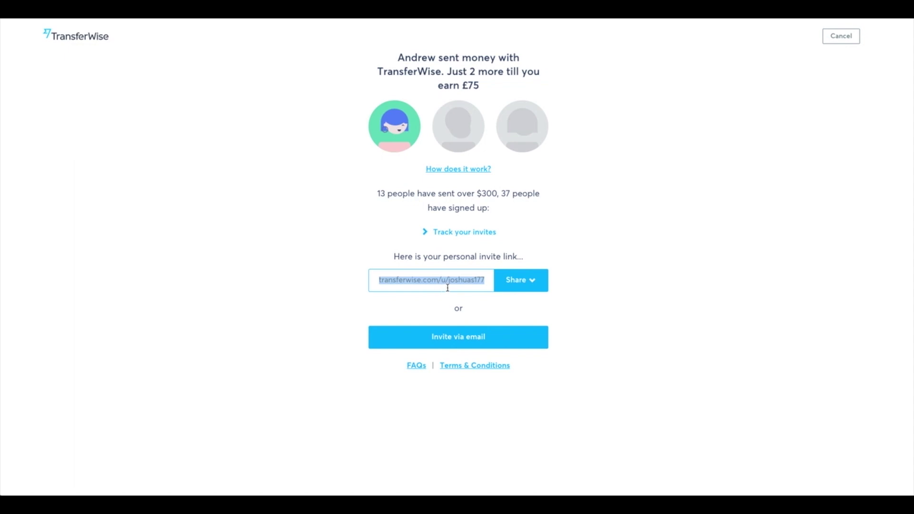
pyautogui.click(464, 287)
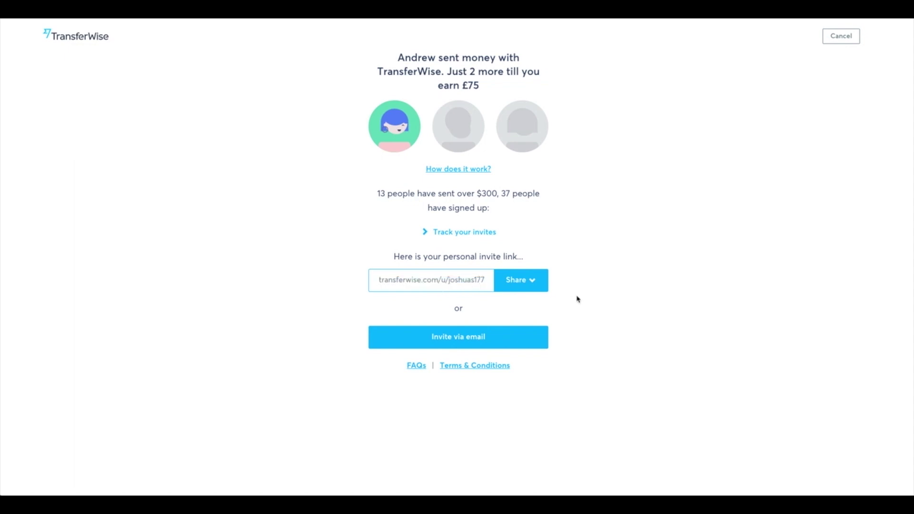